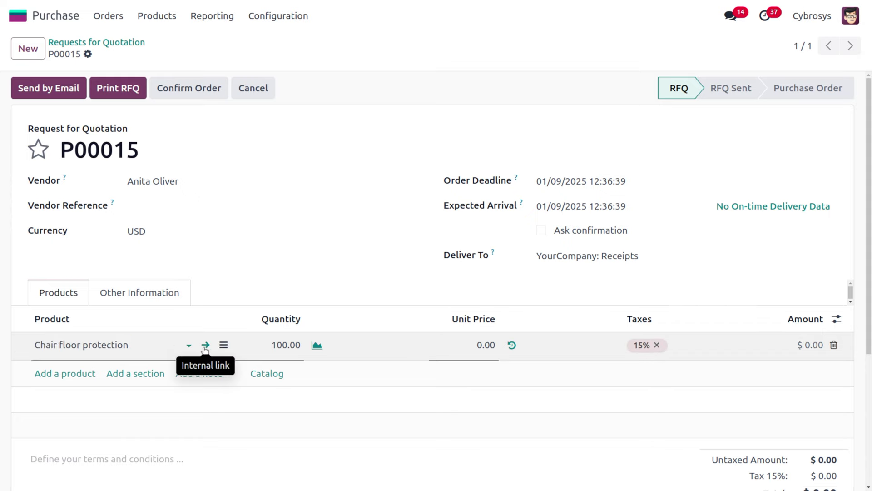
Check the Chair floor protection product's stock and purchase figures from the order line, and return to the request for quotation
{"action": "left_click", "coordinate": [205, 346]}
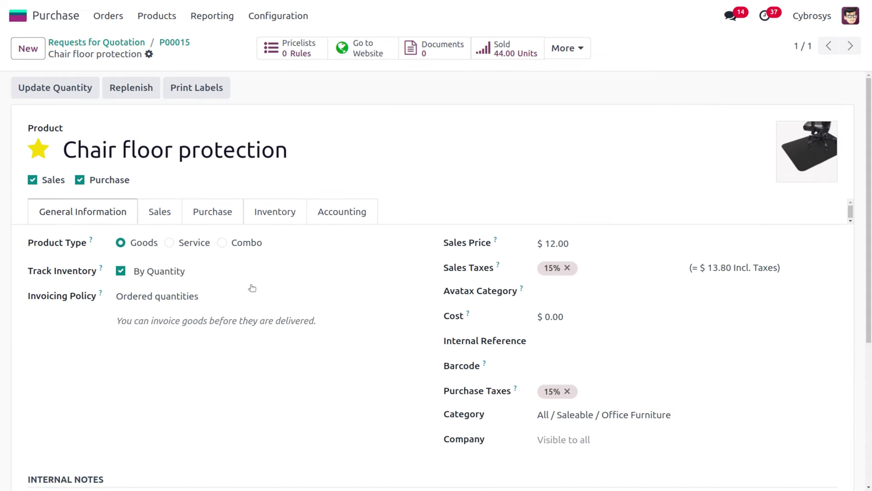
{"action": "left_click", "coordinate": [567, 48]}
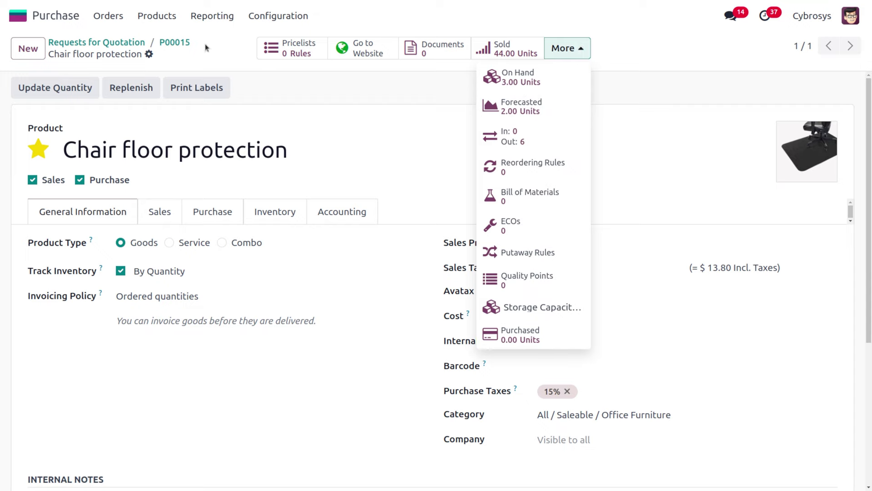
{"action": "left_click", "coordinate": [173, 44]}
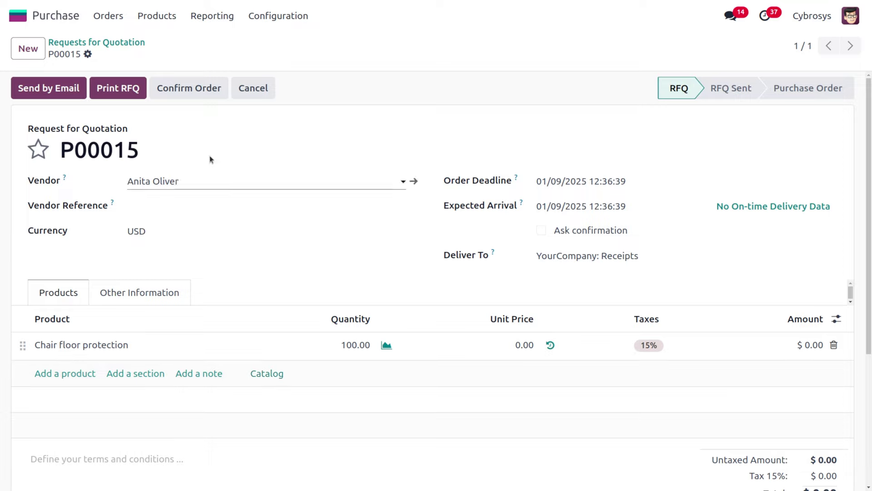
Confirm the request for quotation as a purchase order and open its receipt
{"action": "left_click", "coordinate": [211, 89]}
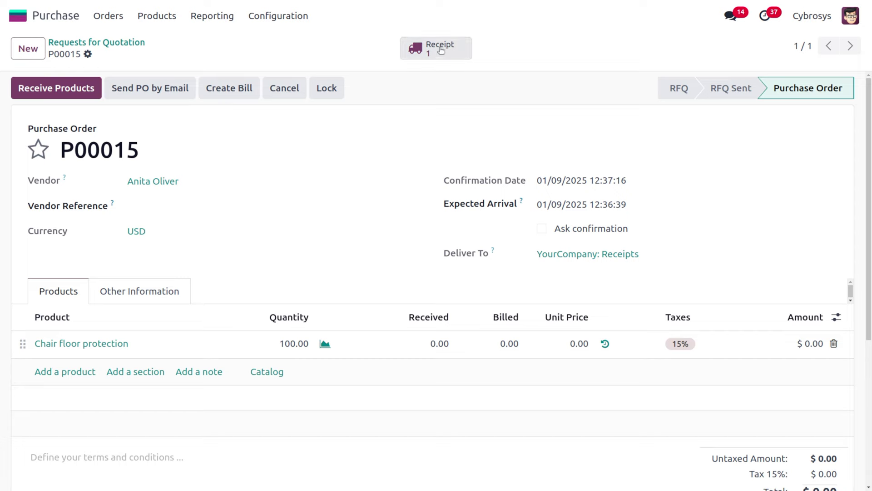
{"action": "left_click", "coordinate": [440, 51]}
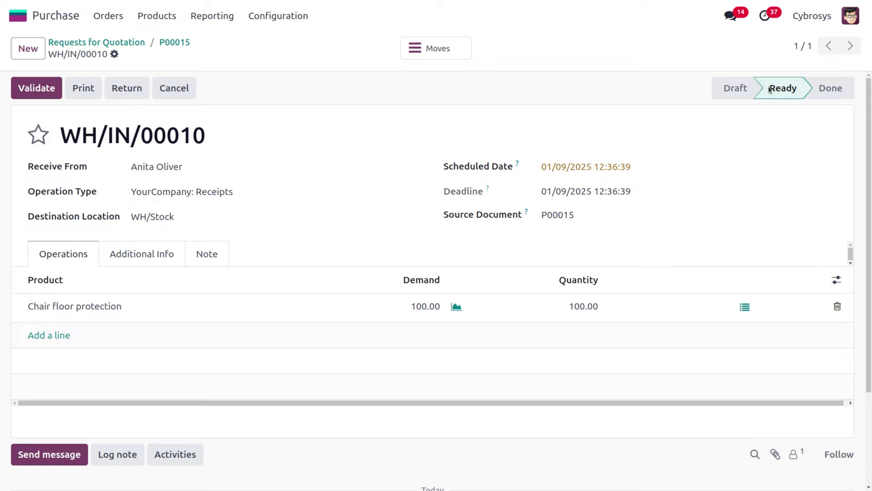
{"action": "mouse_move", "coordinate": [773, 92]}
Switch to the Inventory app, open the receipt scheduled for today from the Receipts overview, and validate it
{"action": "left_click", "coordinate": [16, 20]}
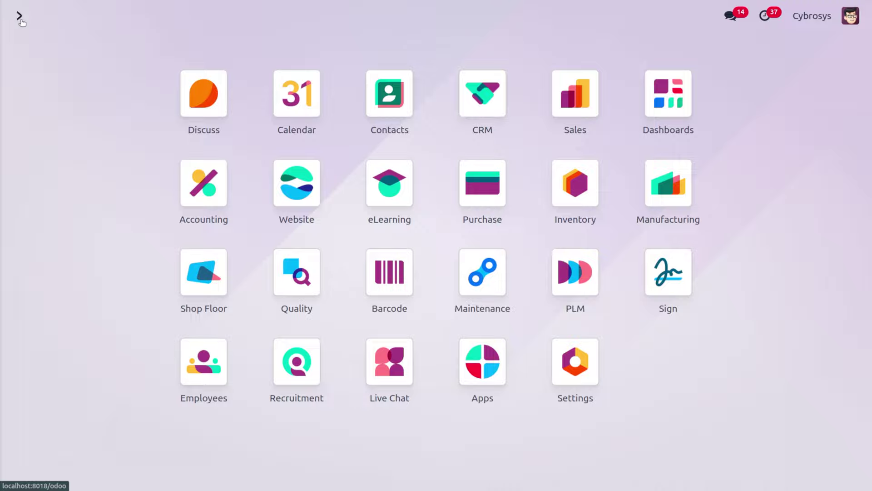
{"action": "type", "text": "in"}
{"action": "key", "text": "Return"}
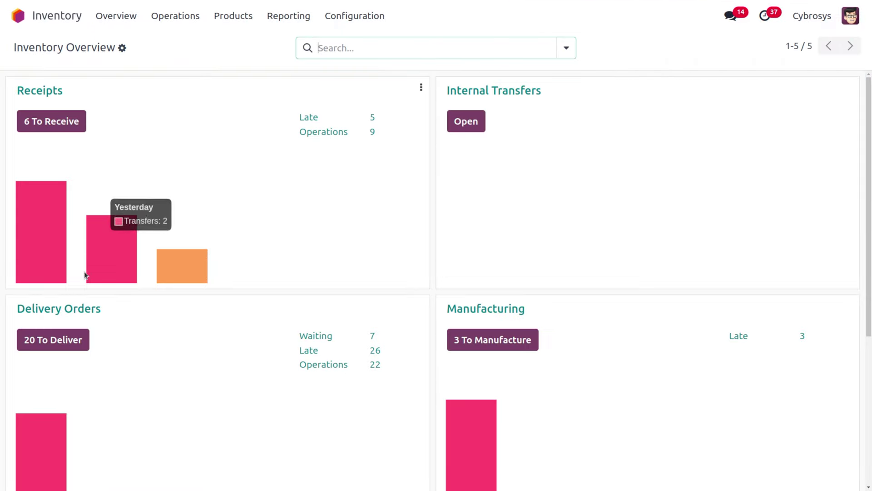
{"action": "mouse_move", "coordinate": [177, 262]}
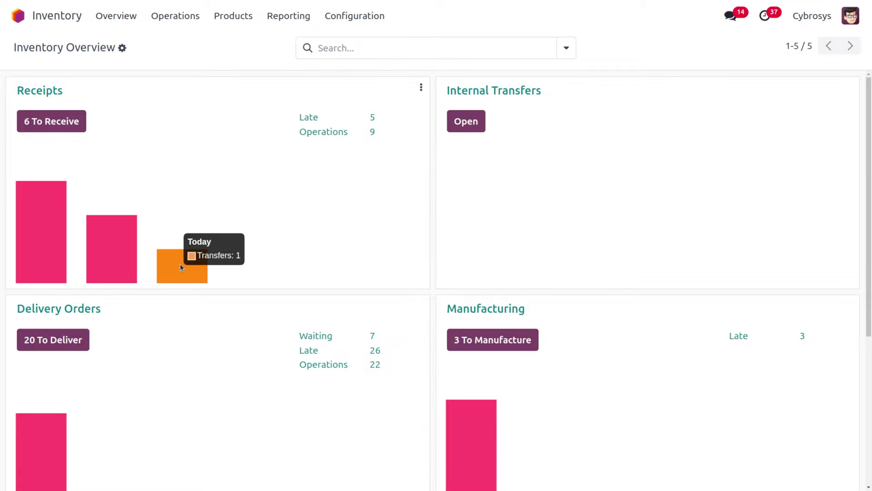
{"action": "left_click", "coordinate": [180, 263]}
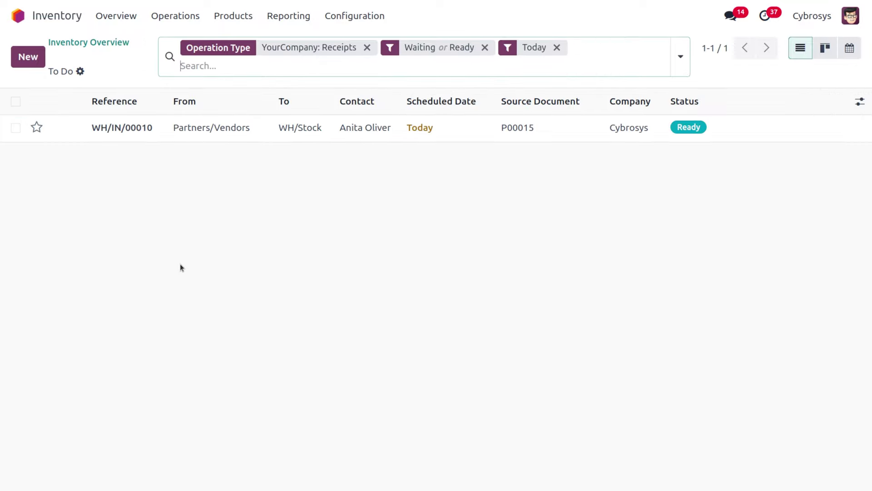
{"action": "left_click", "coordinate": [174, 130]}
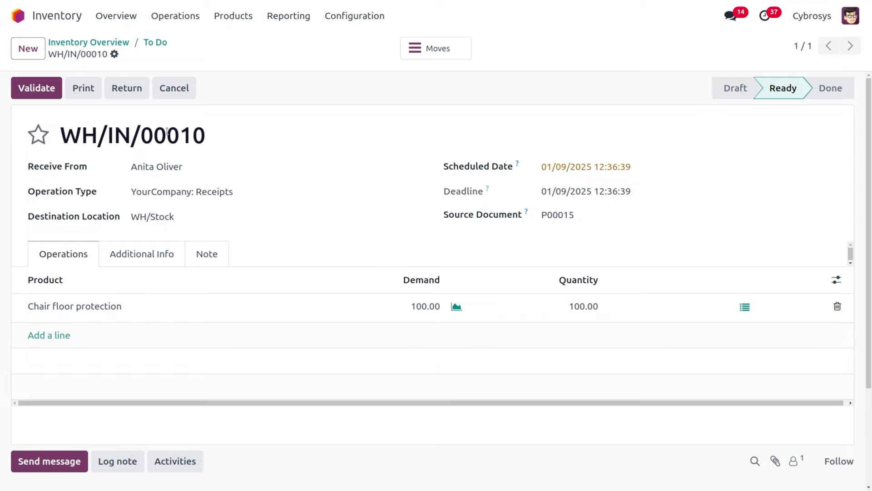
{"action": "left_click", "coordinate": [33, 88]}
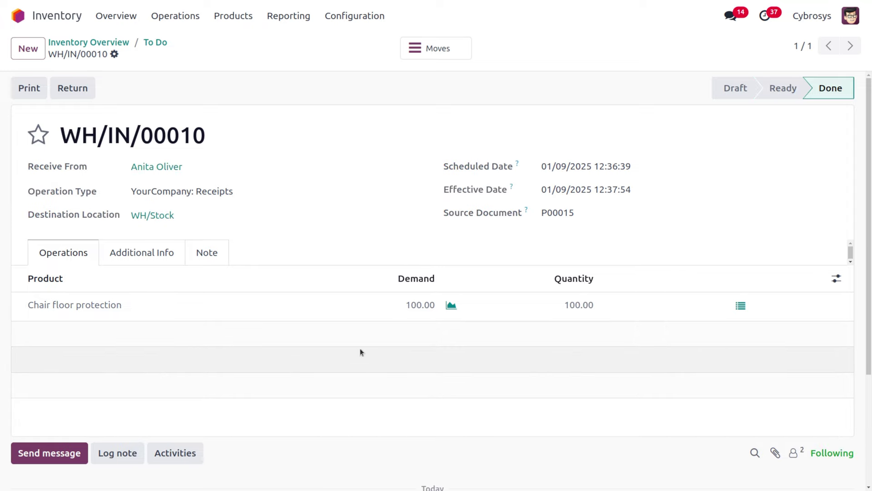
Open Chair floor protection from the validated receipt's stock move and check its on-hand, forecasted and purchased quantities
{"action": "left_click", "coordinate": [71, 306]}
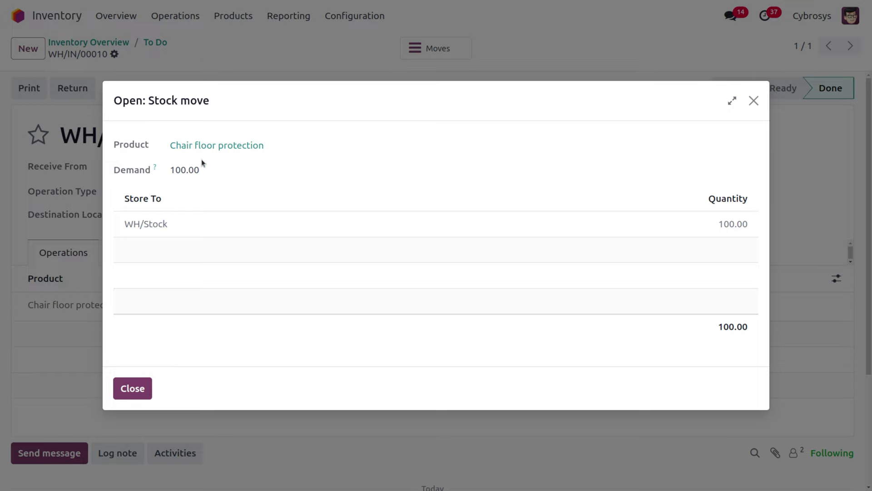
{"action": "left_click", "coordinate": [208, 144]}
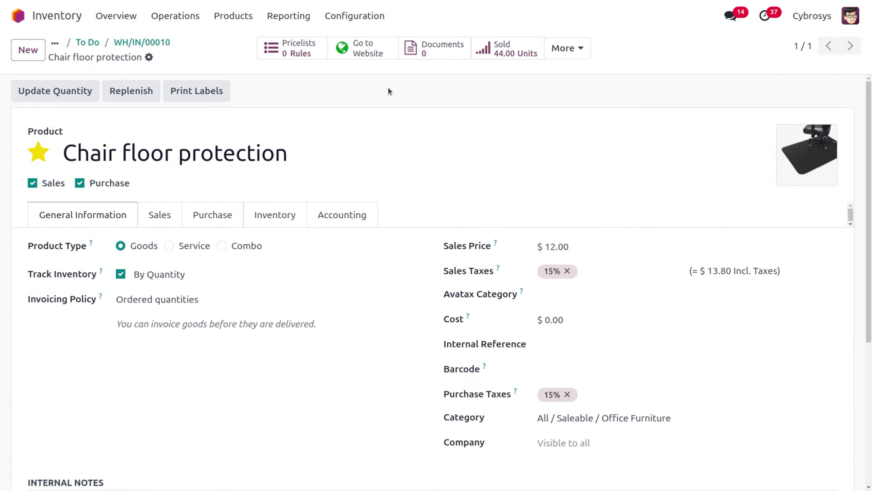
{"action": "left_click", "coordinate": [562, 47]}
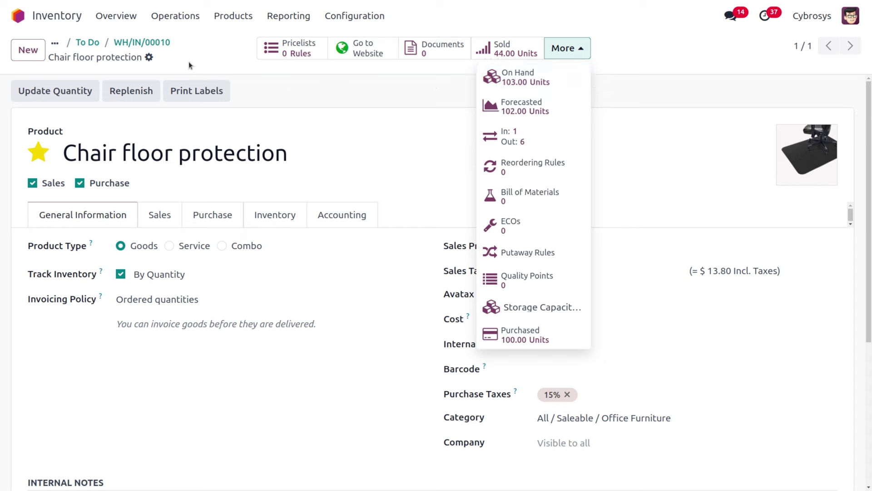
Switch to the Sales app and create a new quotation for the customer Deco Addict
{"action": "left_click", "coordinate": [19, 19]}
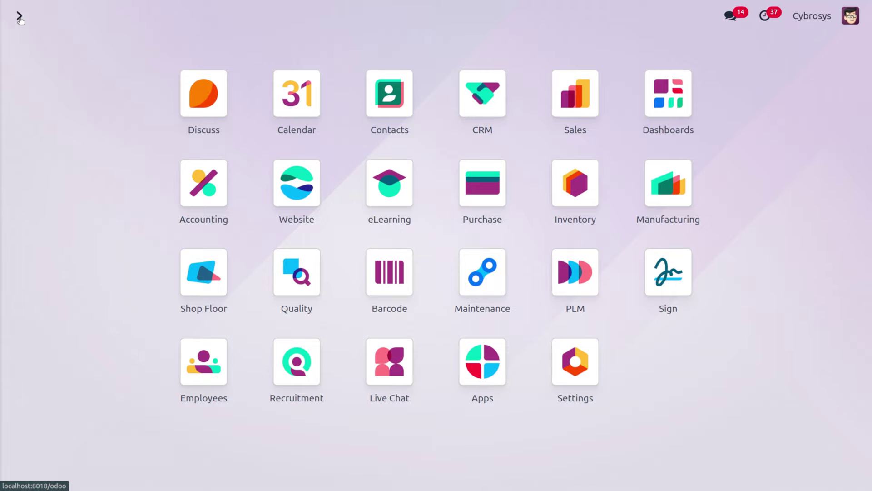
{"action": "type", "text": "sa"}
{"action": "key", "text": "Return"}
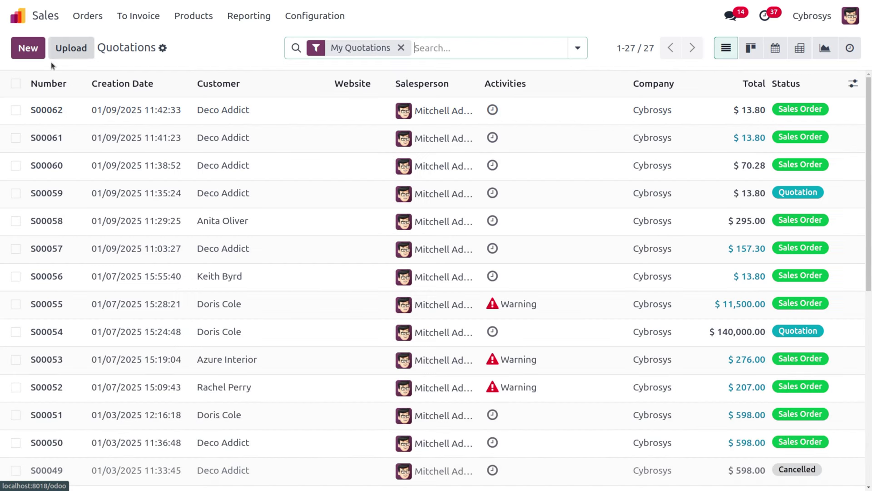
{"action": "left_click", "coordinate": [28, 48]}
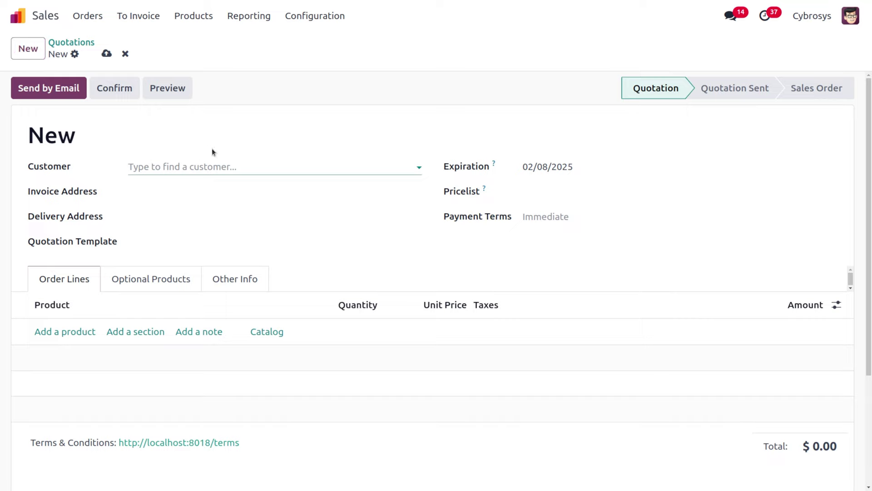
{"action": "left_click", "coordinate": [222, 166]}
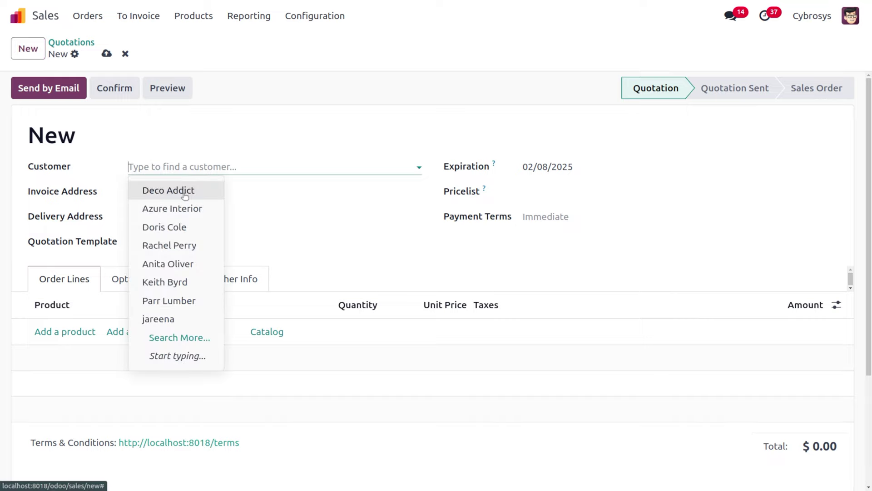
{"action": "left_click", "coordinate": [185, 196]}
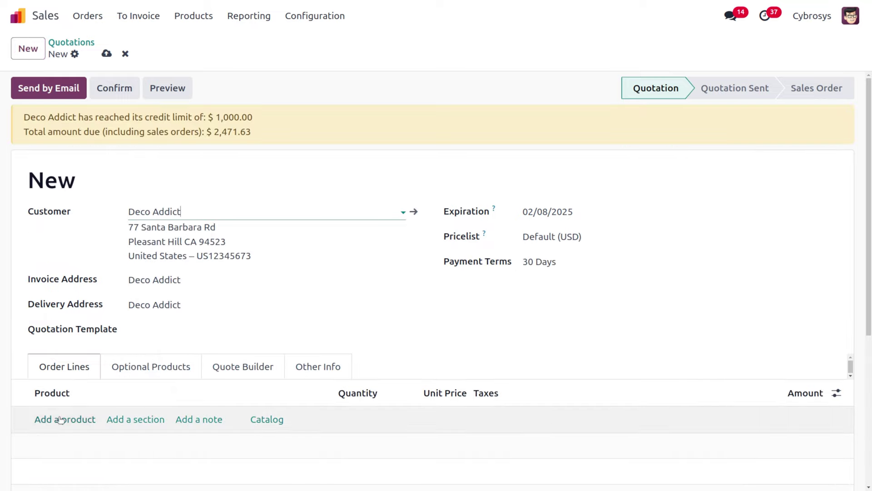
Confirm the quotation with Chair floor protection as its order line and open the resulting delivery
{"action": "left_click", "coordinate": [61, 420]}
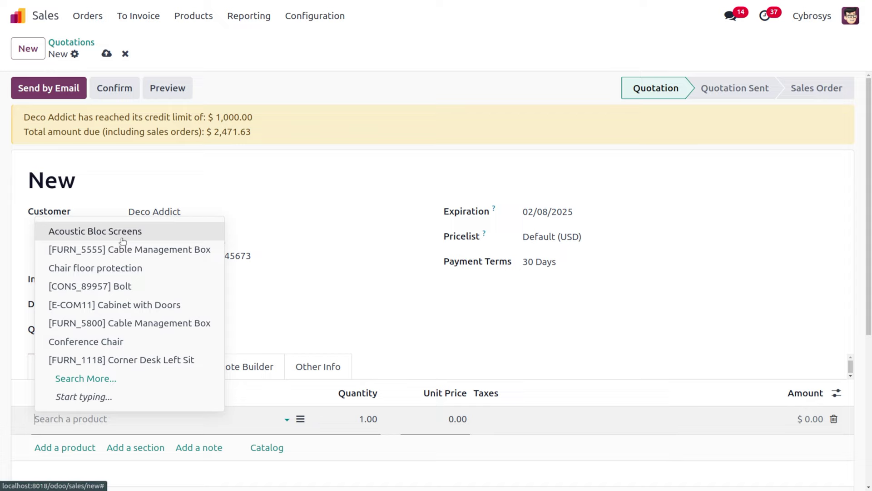
{"action": "left_click", "coordinate": [127, 267]}
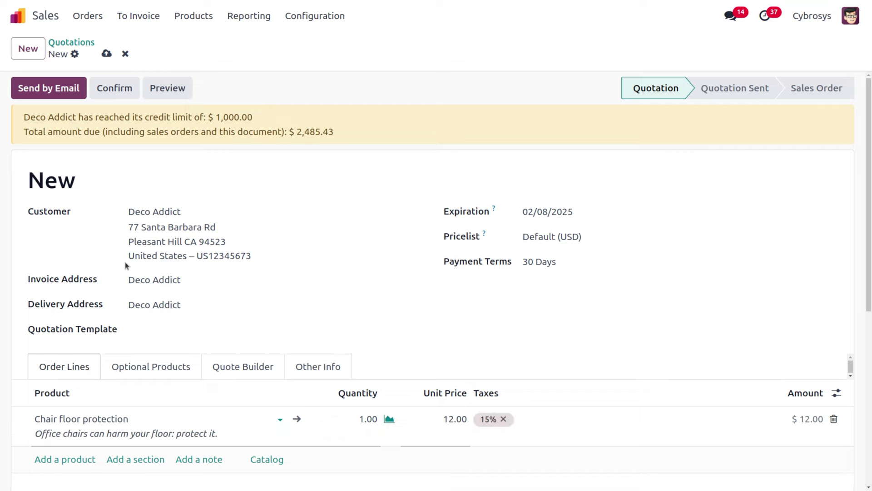
{"action": "left_click", "coordinate": [114, 88]}
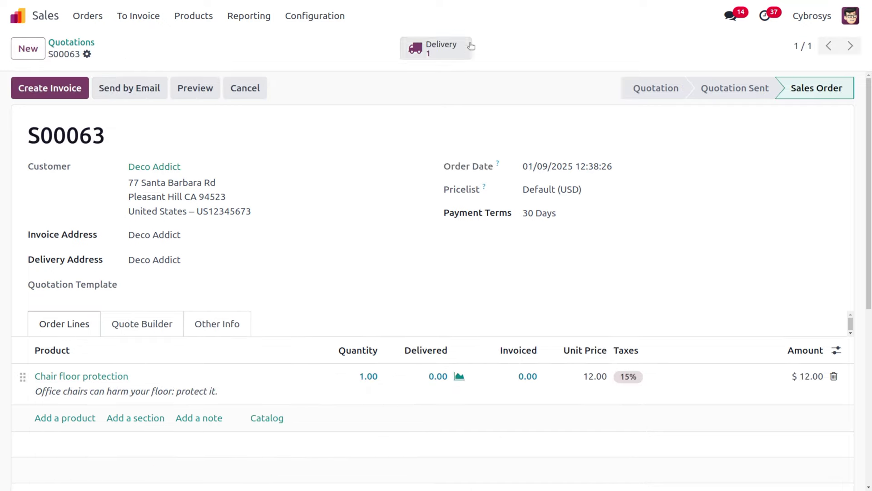
{"action": "left_click", "coordinate": [435, 44]}
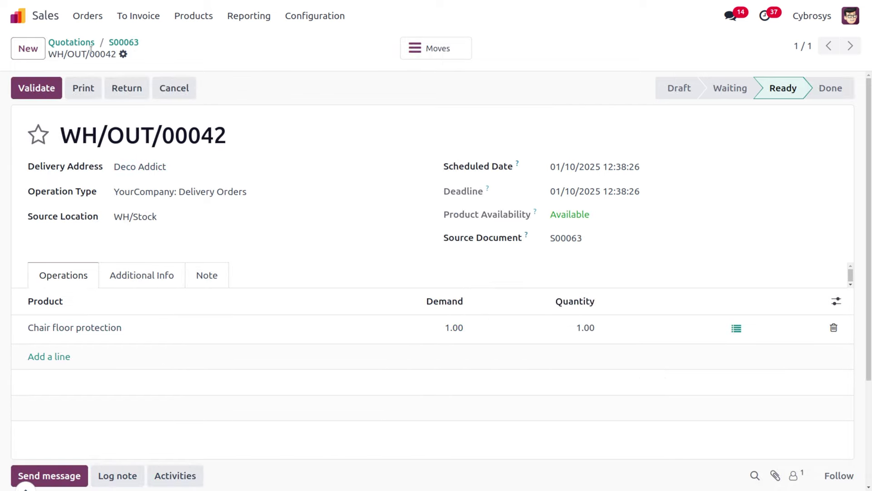
Switch to the Inventory app, list the delivery orders due tomorrow, and validate the first one for Deco Addict
{"action": "left_click", "coordinate": [11, 17]}
{"action": "type", "text": "in"}
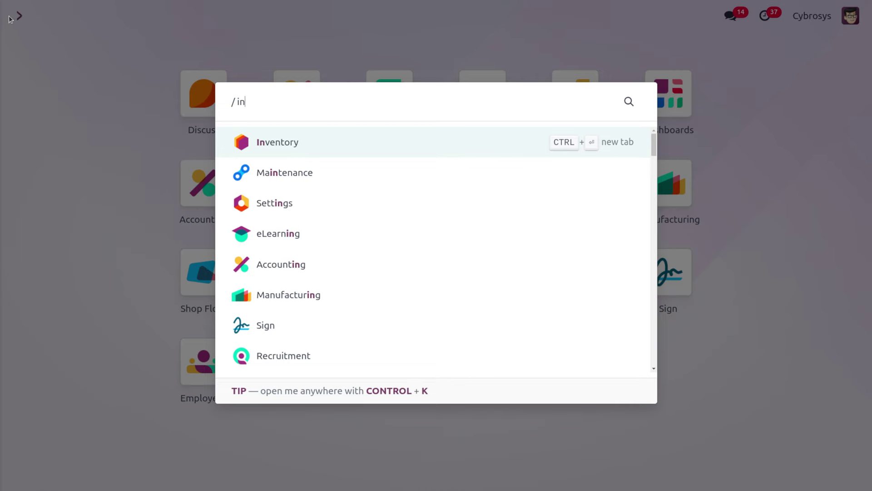
{"action": "key", "text": "Return"}
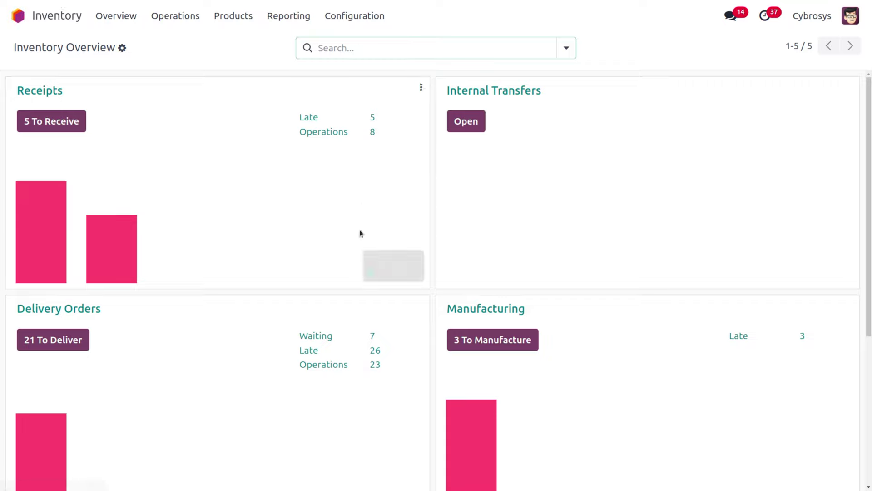
{"action": "scroll", "coordinate": [357, 342], "scroll_direction": "down", "scroll_amount": 5}
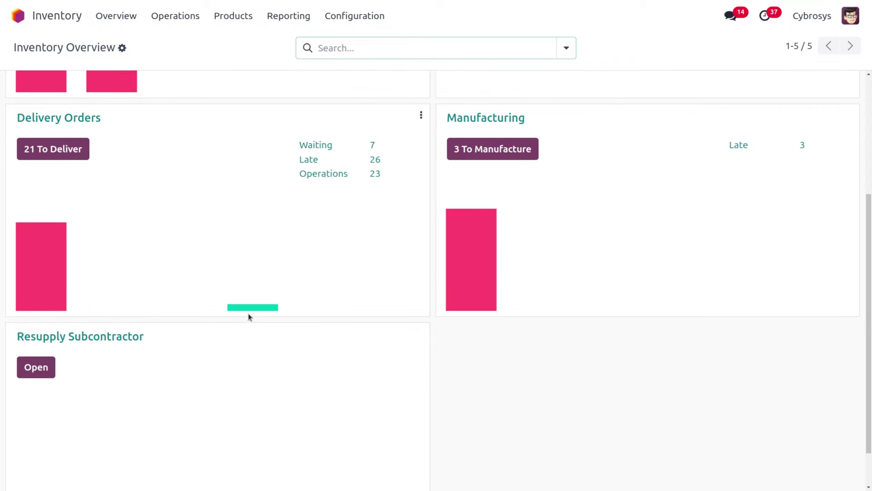
{"action": "mouse_move", "coordinate": [247, 307]}
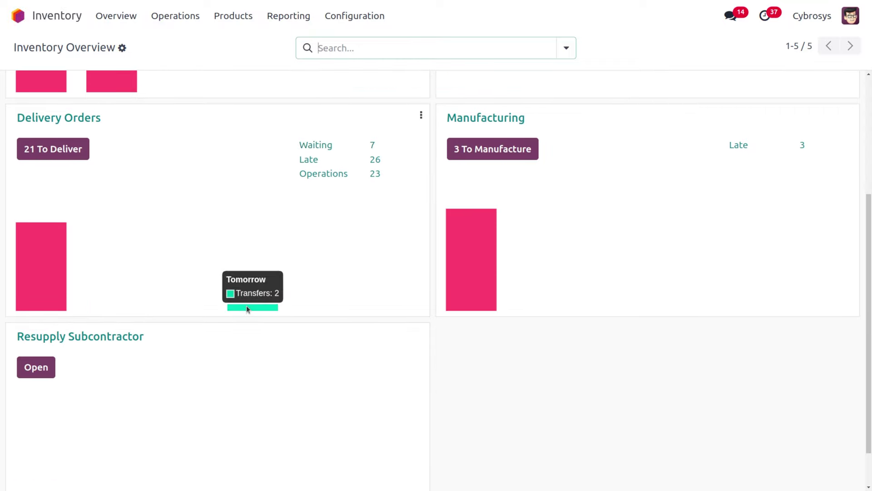
{"action": "left_click", "coordinate": [247, 307]}
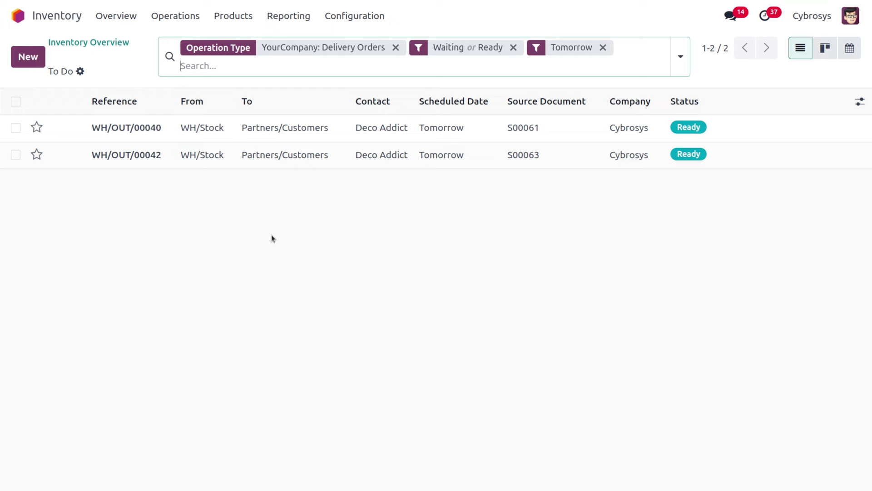
{"action": "left_click", "coordinate": [175, 130]}
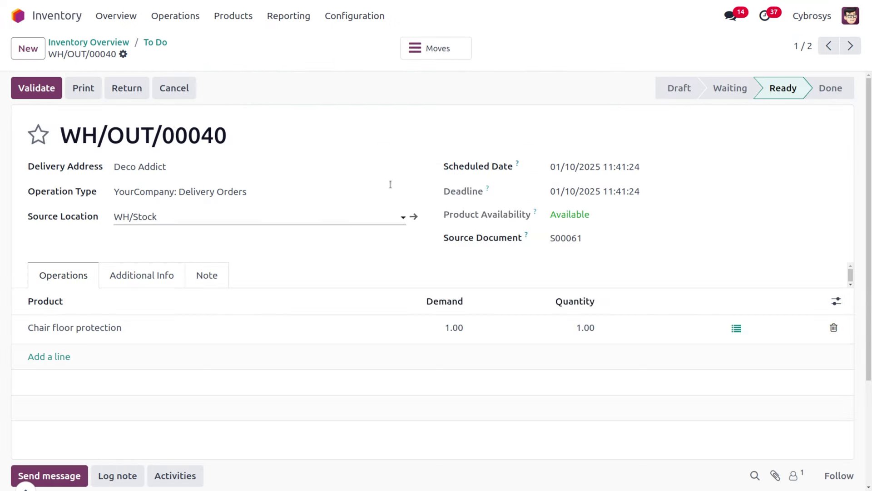
{"action": "left_click", "coordinate": [44, 88]}
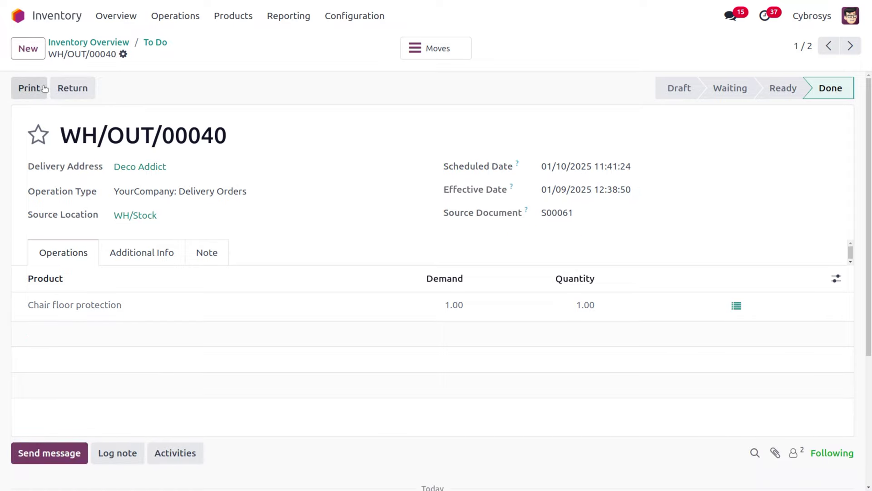
Go back to the Inventory overview and open the YourCompany warehouse's configuration
{"action": "left_click", "coordinate": [18, 16]}
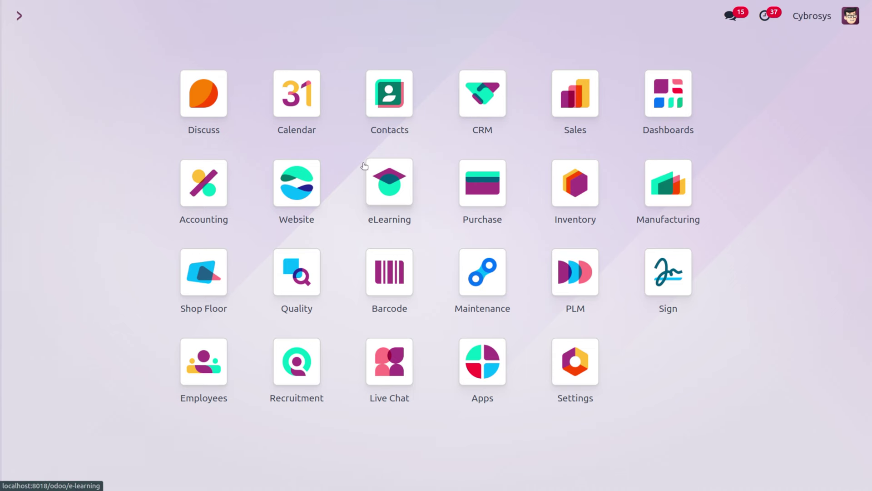
{"action": "type", "text": "in"}
{"action": "key", "text": "Return"}
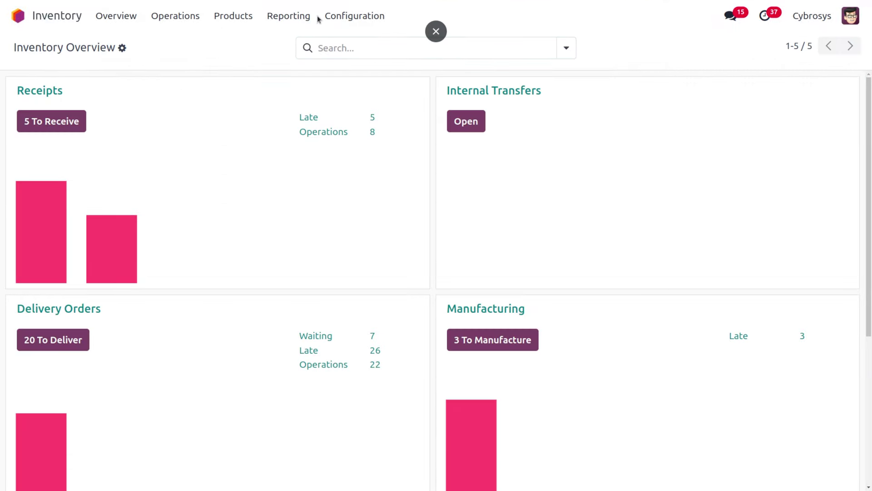
{"action": "left_click", "coordinate": [351, 18]}
{"action": "left_click", "coordinate": [369, 87]}
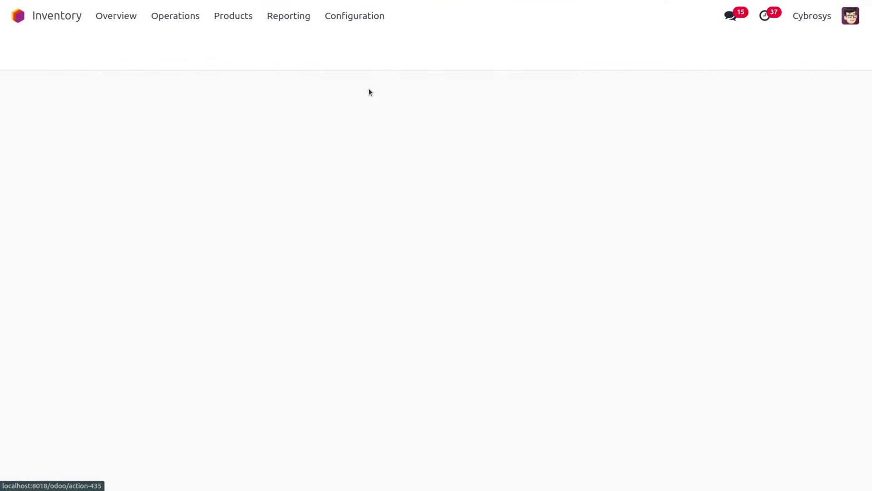
{"action": "left_click", "coordinate": [253, 112]}
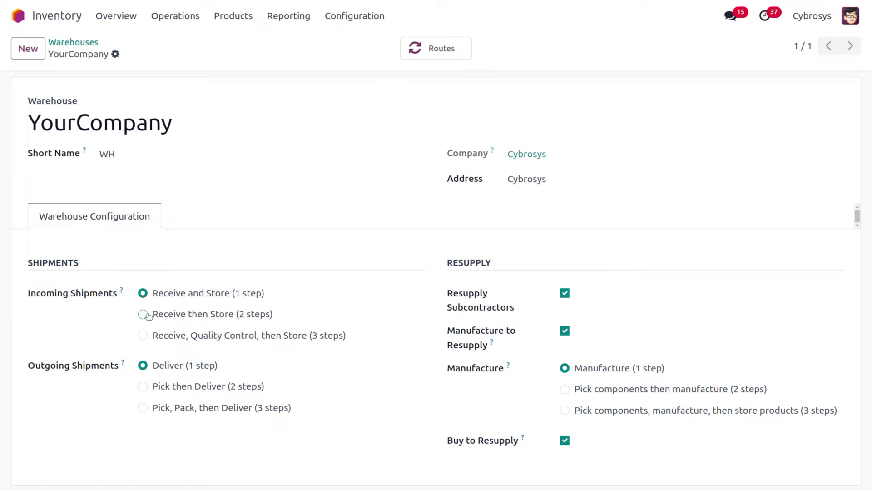
Set incoming shipments to Receive, Quality Control, then Store (3 steps) and outgoing to Pick, Pack, then Deliver (3 steps), and save the warehouse
{"action": "left_click", "coordinate": [143, 336]}
{"action": "left_click", "coordinate": [143, 408]}
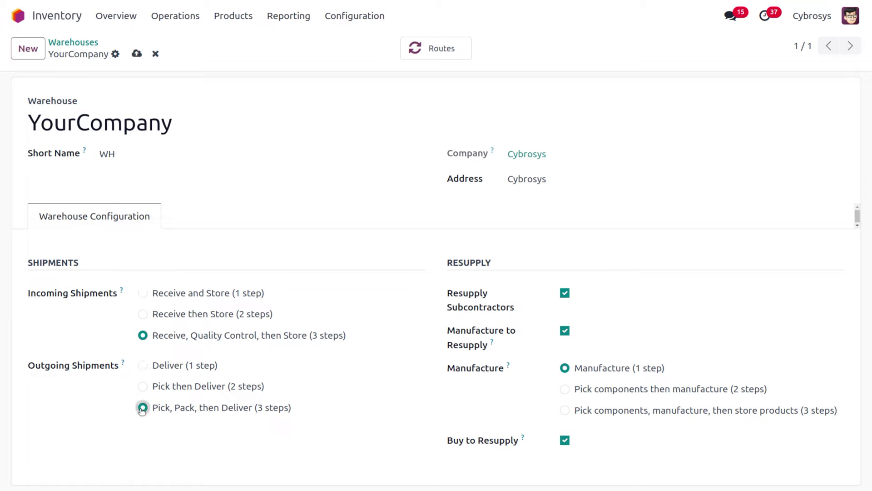
{"action": "left_click", "coordinate": [136, 54]}
Review the operation cards on the Inventory overview and open the list of operations types
{"action": "left_click", "coordinate": [104, 20]}
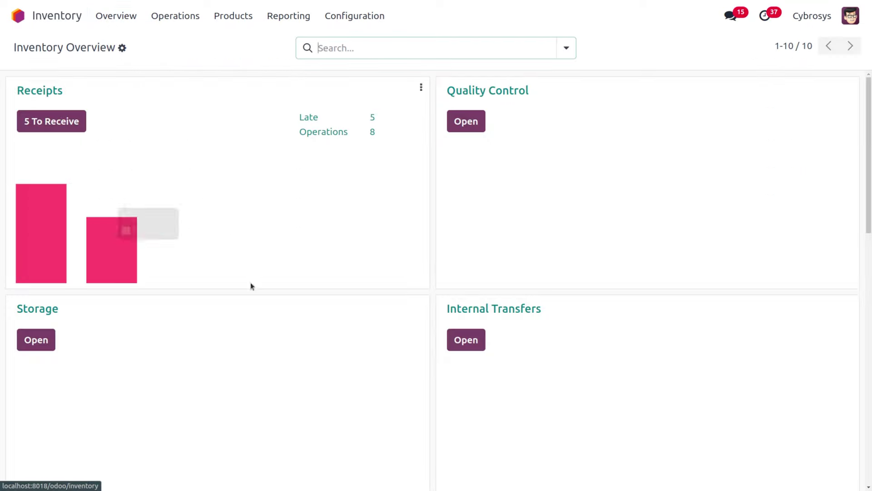
{"action": "scroll", "coordinate": [364, 405], "scroll_direction": "down", "scroll_amount": 7}
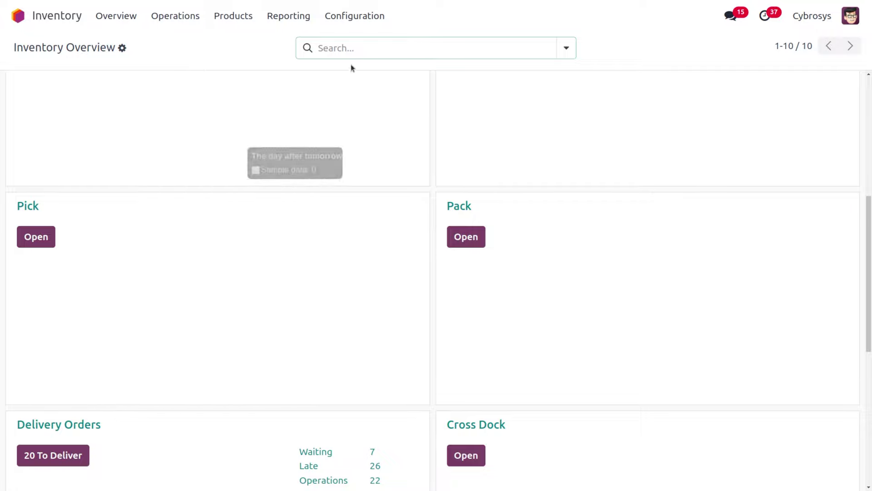
{"action": "left_click", "coordinate": [352, 22]}
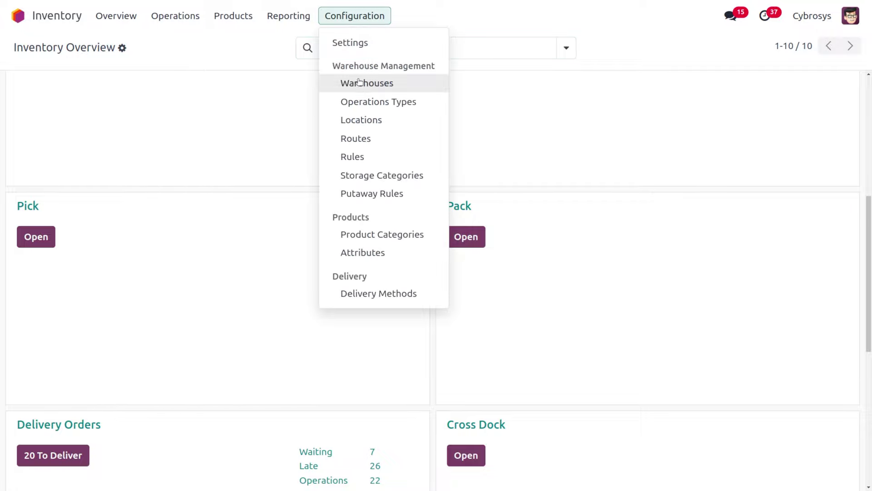
{"action": "left_click", "coordinate": [366, 100]}
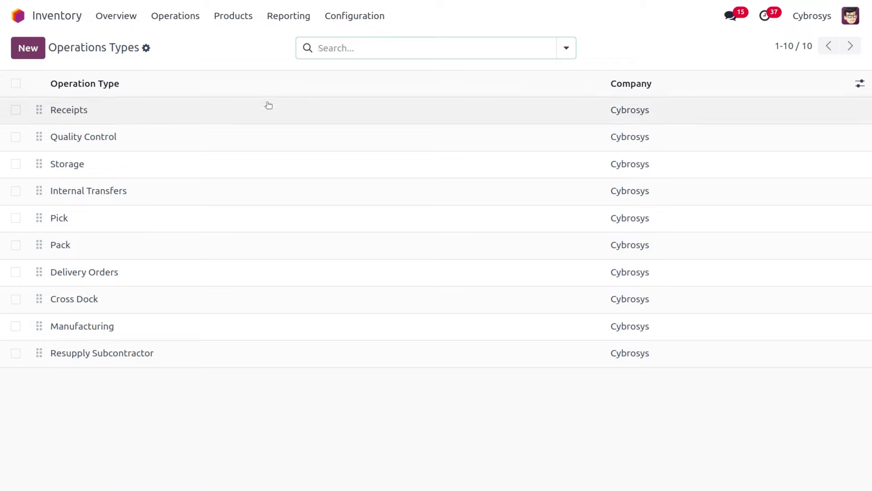